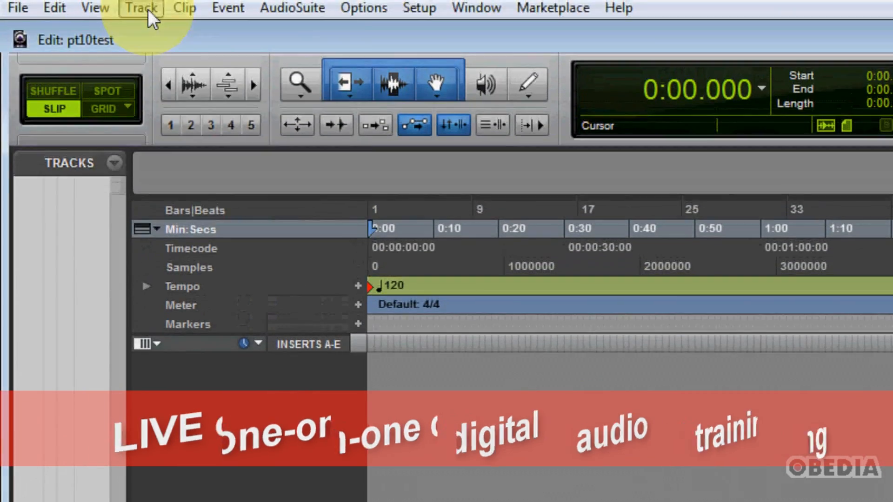
# - Create one new mono Instrument Track in Ticks
pyautogui.click(148, 11)
pyautogui.click(148, 14)
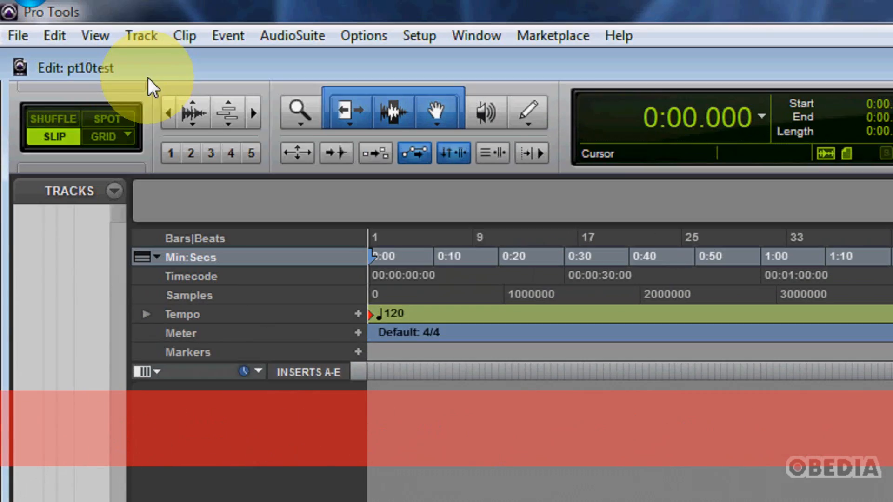
pyautogui.click(146, 38)
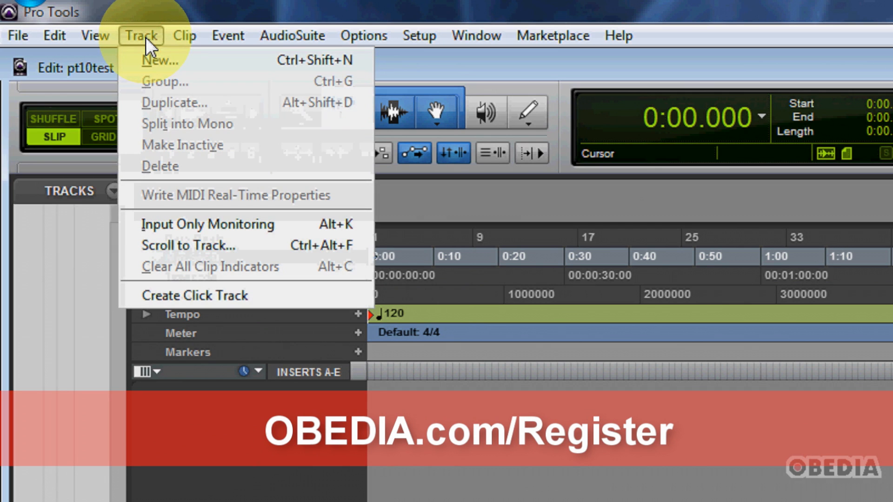
pyautogui.click(161, 60)
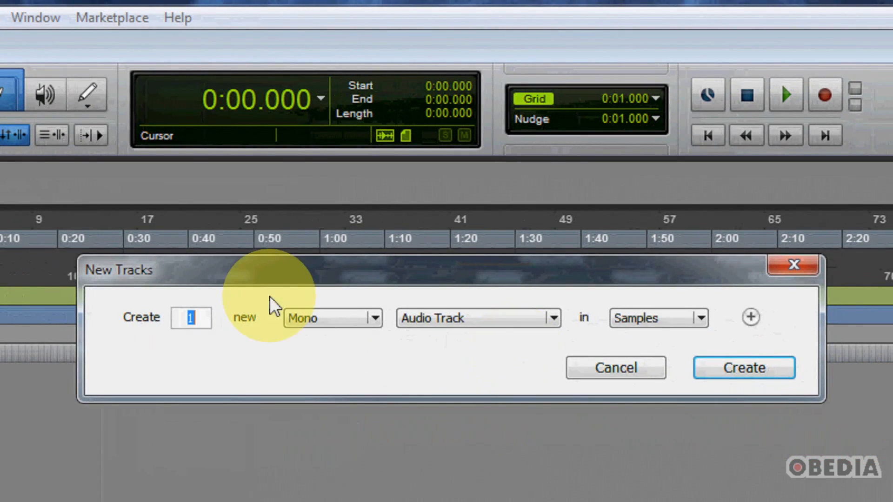
pyautogui.moveTo(271, 281); pyautogui.dragTo(223, 282)
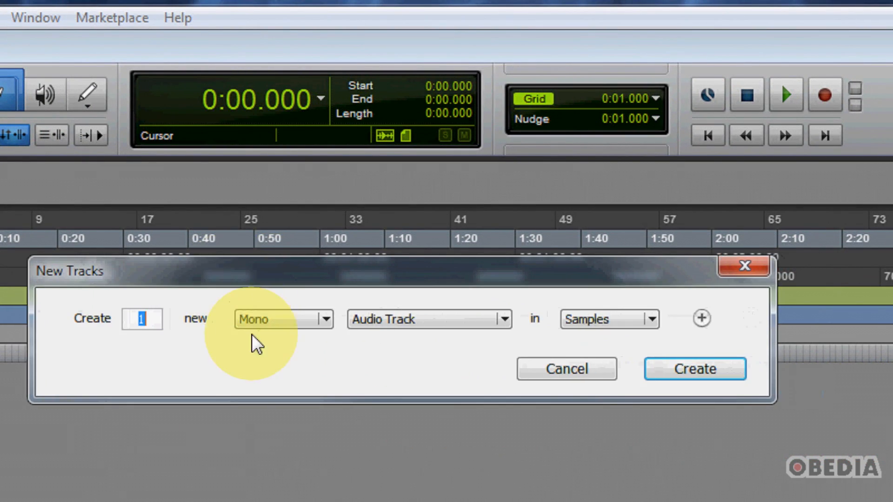
pyautogui.click(442, 331)
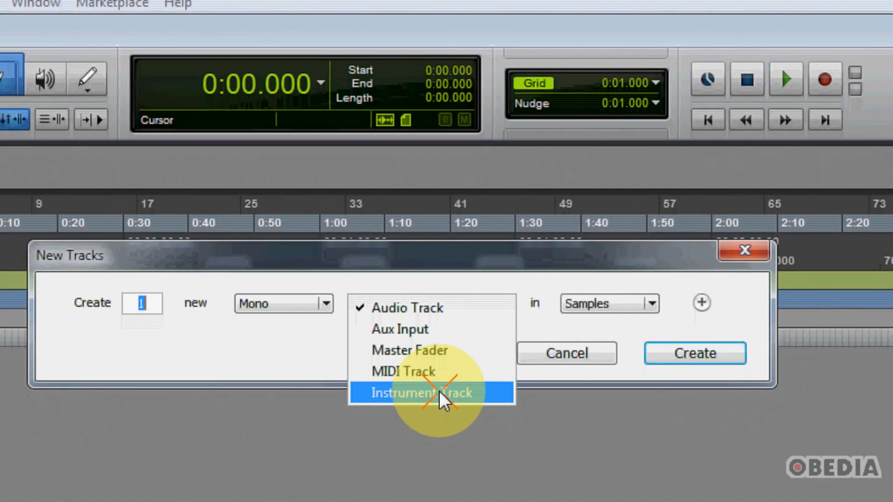
pyautogui.click(439, 391)
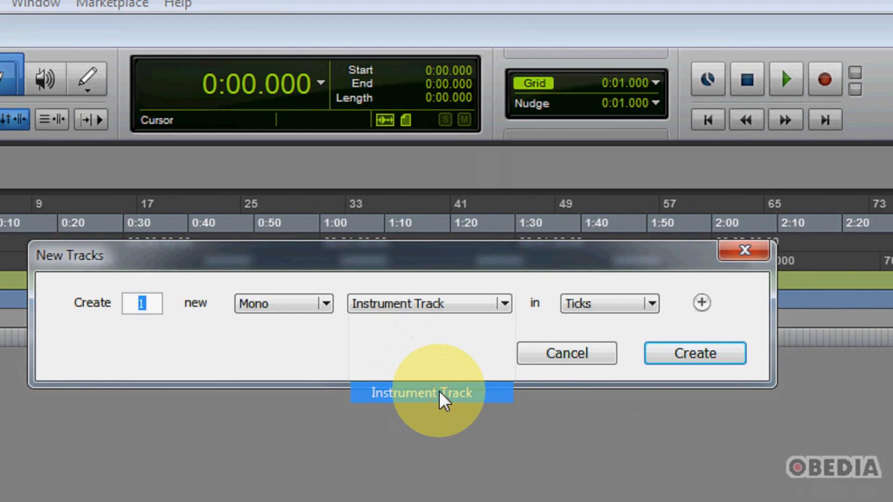
pyautogui.click(701, 355)
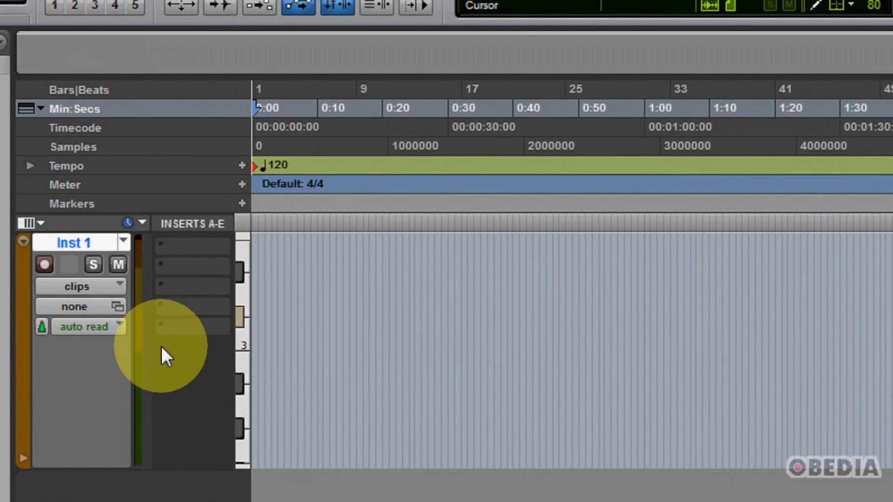
# - Insert the FM8 (mono/stereo) instrument plug-in in the instrument track's first insert slot, look over its window and close it
pyautogui.click(183, 247)
pyautogui.moveTo(239, 281)
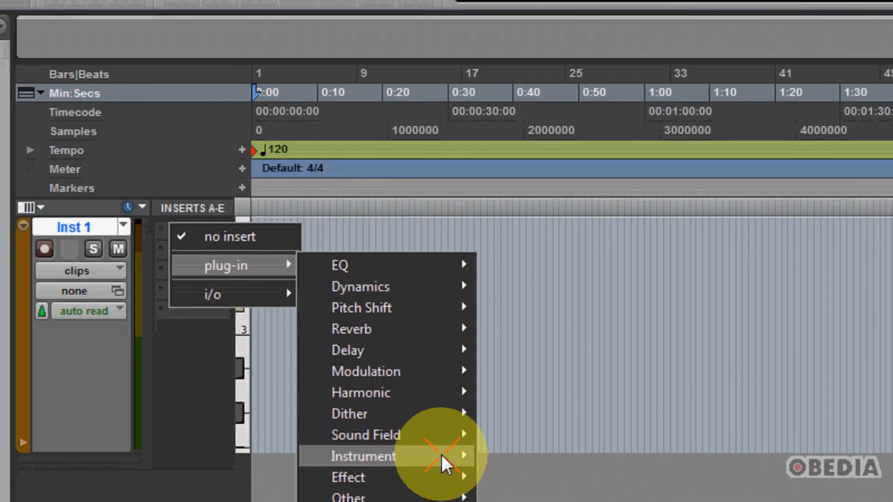
pyautogui.moveTo(442, 473)
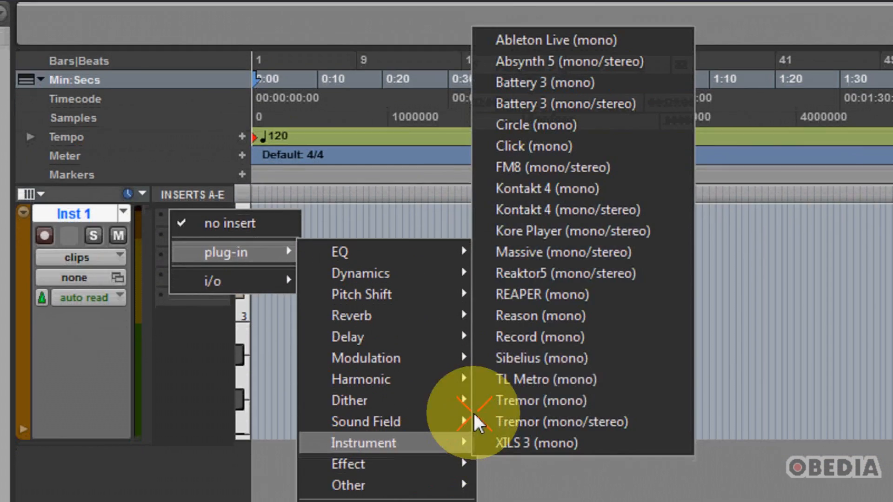
pyautogui.click(633, 165)
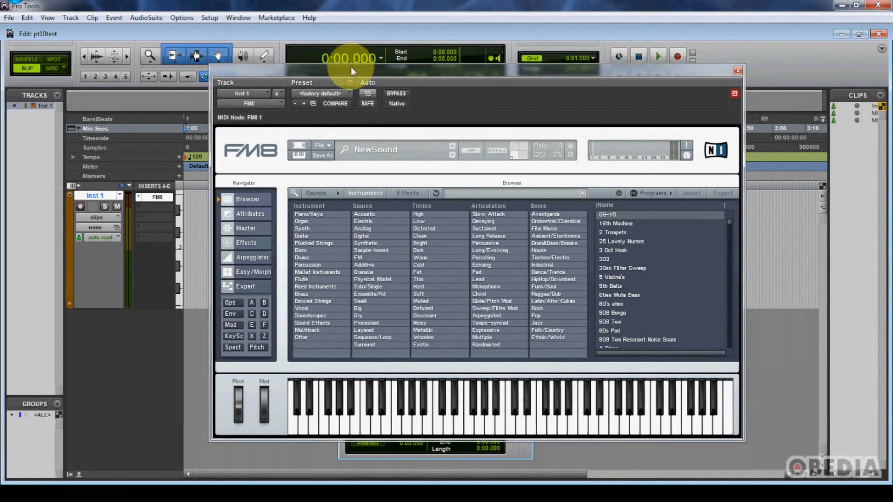
pyautogui.moveTo(351, 66); pyautogui.dragTo(387, 46)
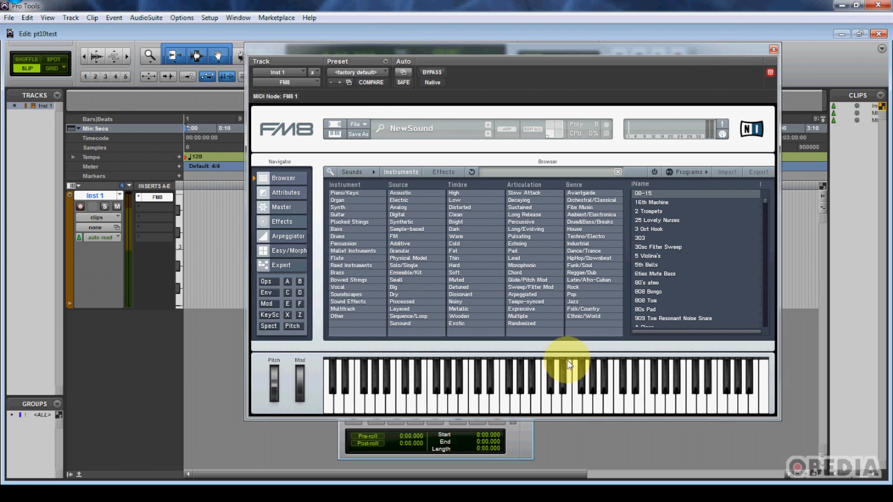
pyautogui.click(773, 49)
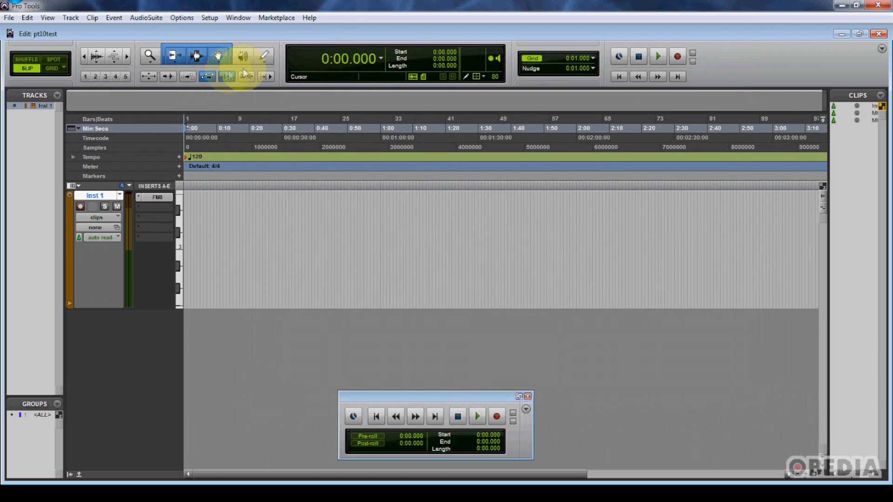
# - Show the instrument track's notes and draw three long MIDI notes plus several short ones with the Pencil tool
pyautogui.click(264, 56)
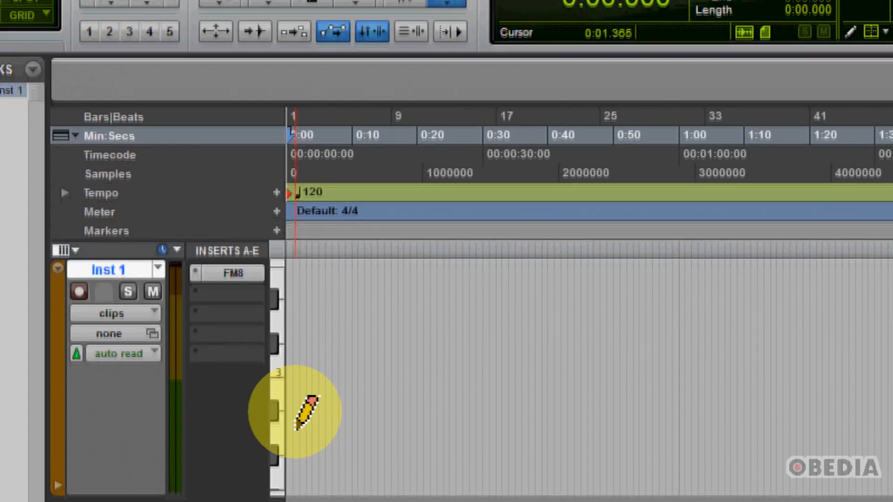
pyautogui.press('super+minus')
pyautogui.moveTo(326, 398); pyautogui.dragTo(596, 396)
pyautogui.moveTo(498, 342); pyautogui.dragTo(576, 340)
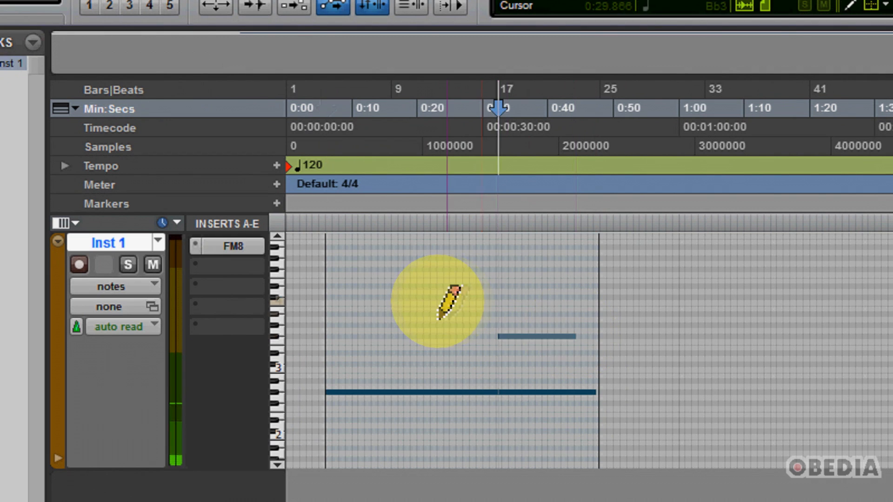
pyautogui.click(448, 303)
pyautogui.click(387, 303)
pyautogui.click(398, 342)
pyautogui.click(534, 347)
pyautogui.moveTo(335, 334); pyautogui.dragTo(437, 331)
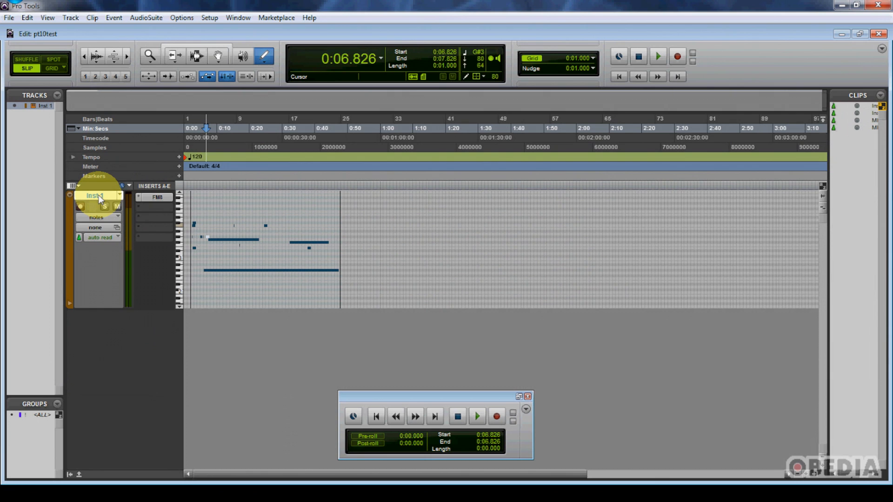
# - Delete the Inst 1 track together with its active clips
pyautogui.rightClick(99, 197)
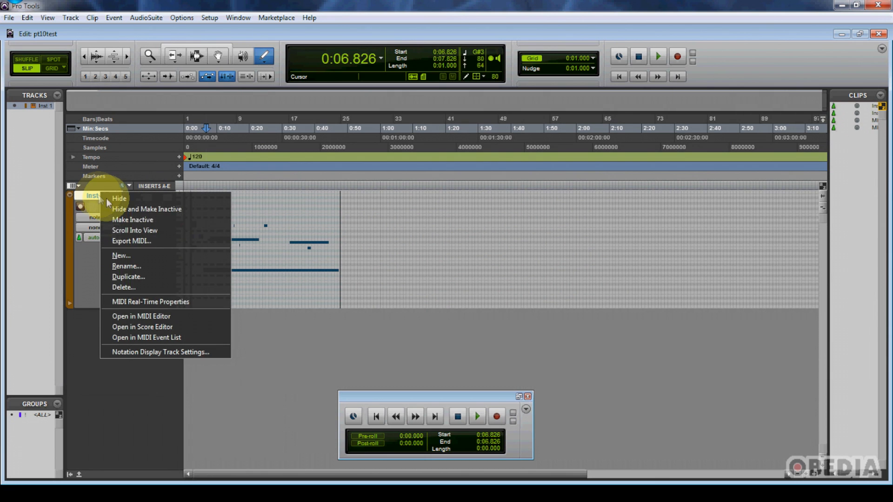
pyautogui.click(136, 285)
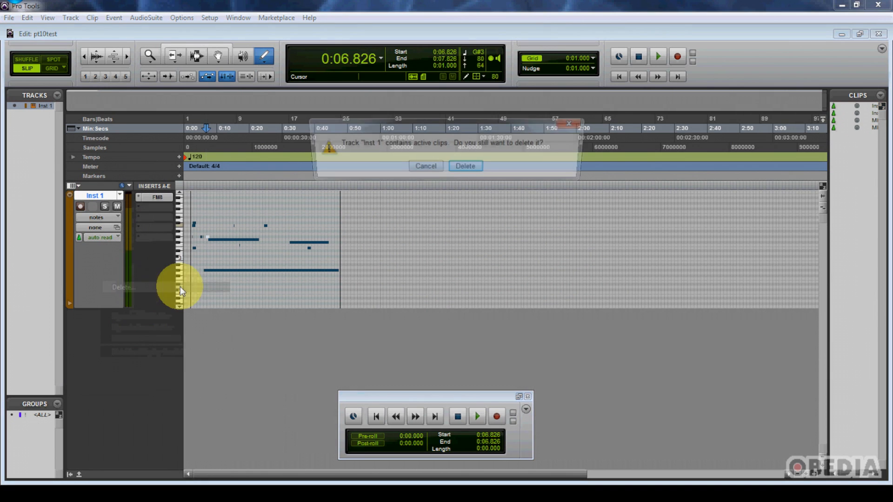
pyautogui.click(467, 168)
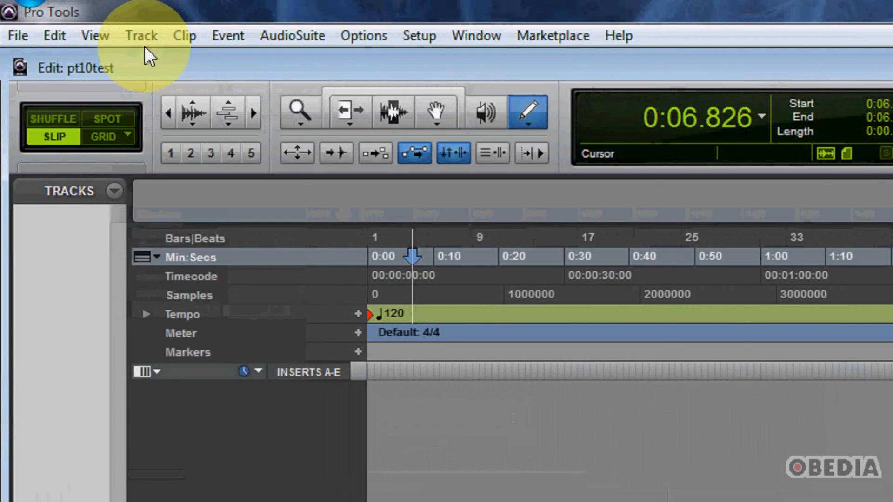
# - Create one new MIDI Track in Ticks
pyautogui.click(143, 35)
pyautogui.click(159, 57)
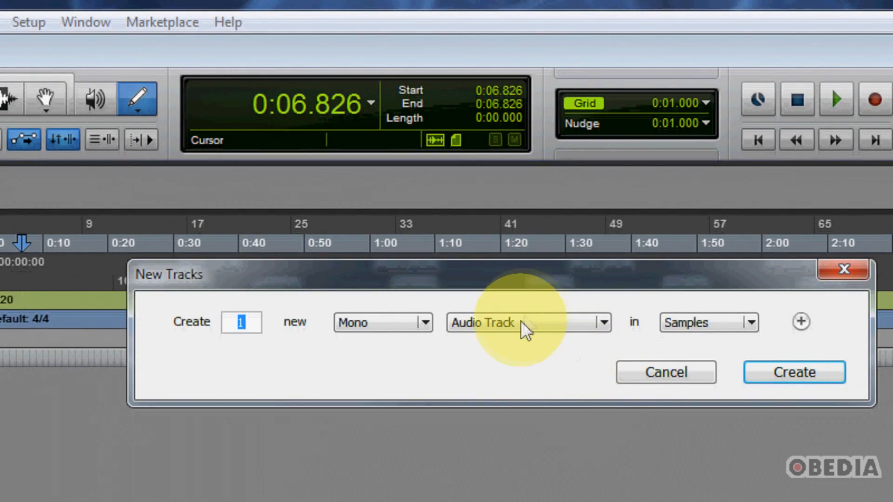
pyautogui.click(529, 336)
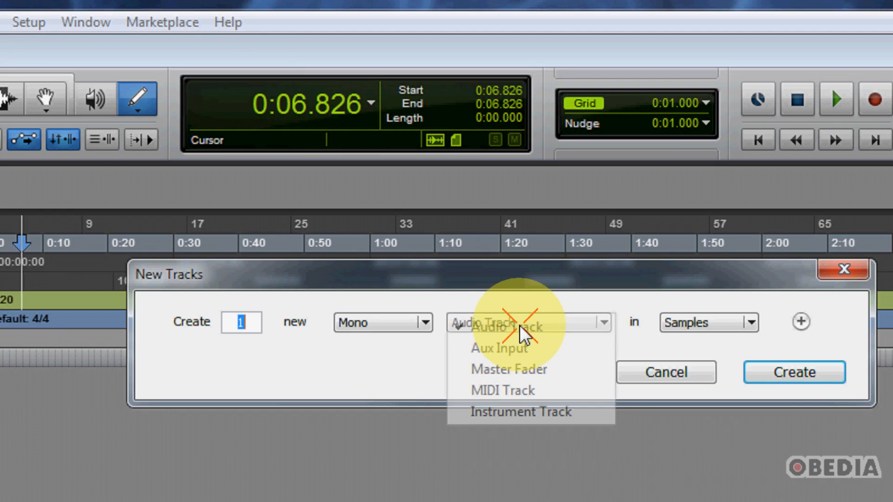
pyautogui.click(525, 390)
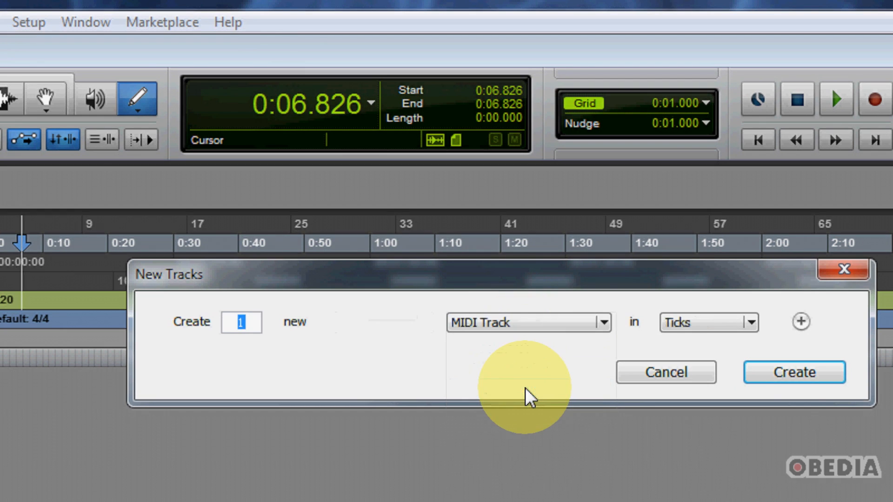
pyautogui.click(833, 376)
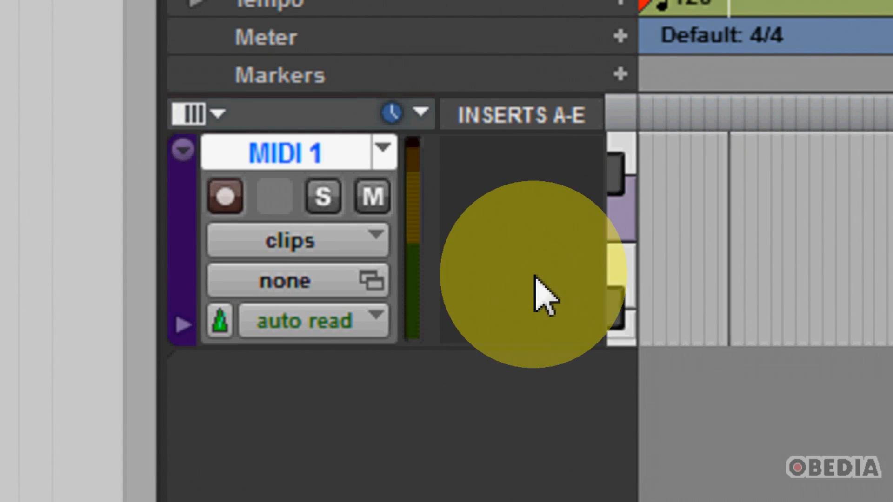
# - Enlarge the MIDI track, show its notes and draw seven overlapping long notes at different pitches within about the first 25 seconds
pyautogui.moveTo(529, 346); pyautogui.dragTo(535, 501)
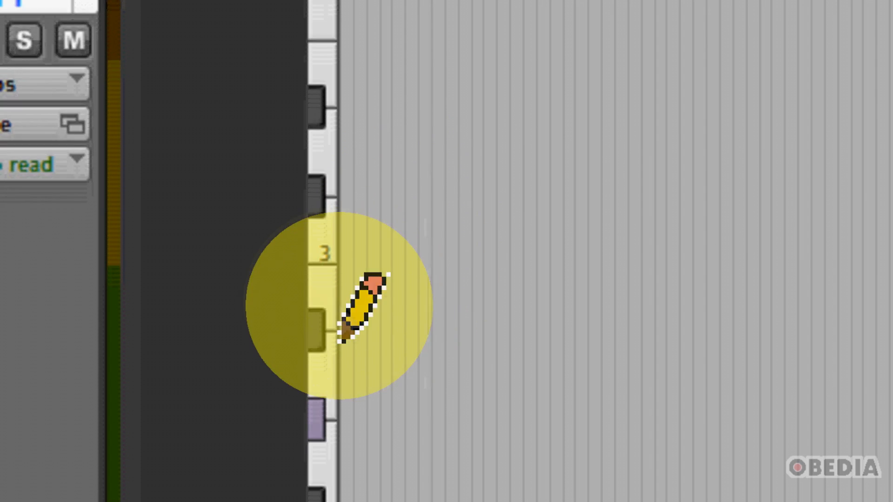
pyautogui.click(348, 329)
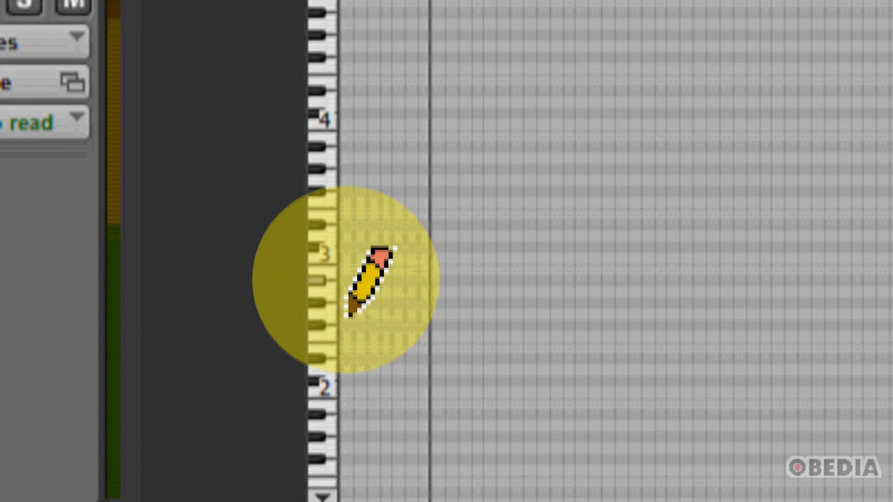
pyautogui.moveTo(346, 279)
pyautogui.mouseDown()
pyautogui.moveTo(339, 274)
pyautogui.moveTo(622, 283)
pyautogui.mouseUp()
pyautogui.moveTo(462, 213); pyautogui.dragTo(663, 222)
pyautogui.moveTo(404, 131); pyautogui.dragTo(539, 128)
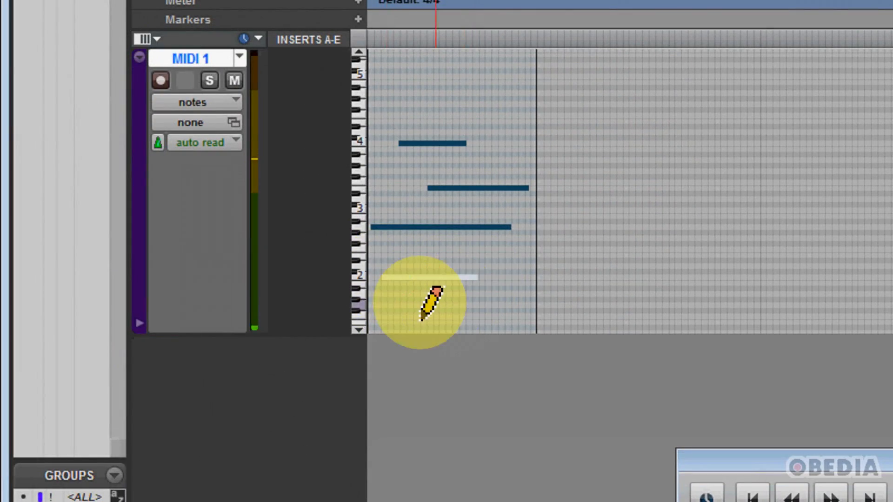
pyautogui.moveTo(400, 111); pyautogui.dragTo(497, 111)
pyautogui.moveTo(428, 131); pyautogui.dragTo(434, 131)
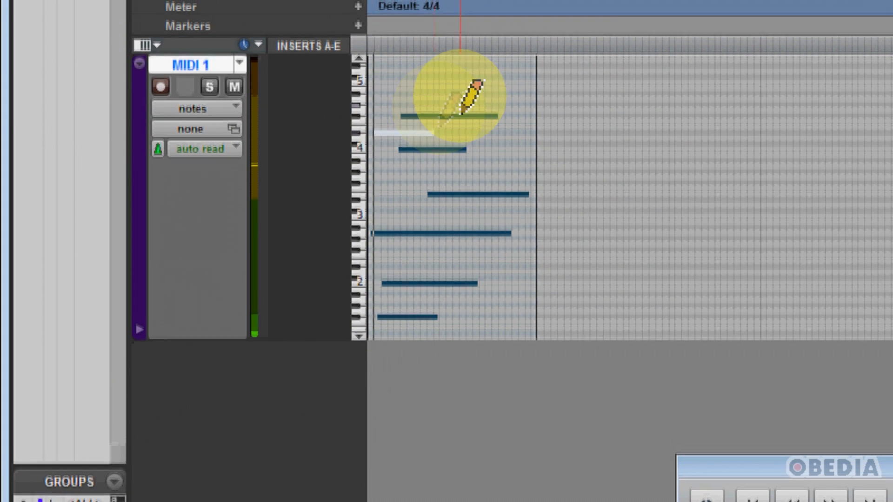
pyautogui.moveTo(295, 345); pyautogui.dragTo(304, 275)
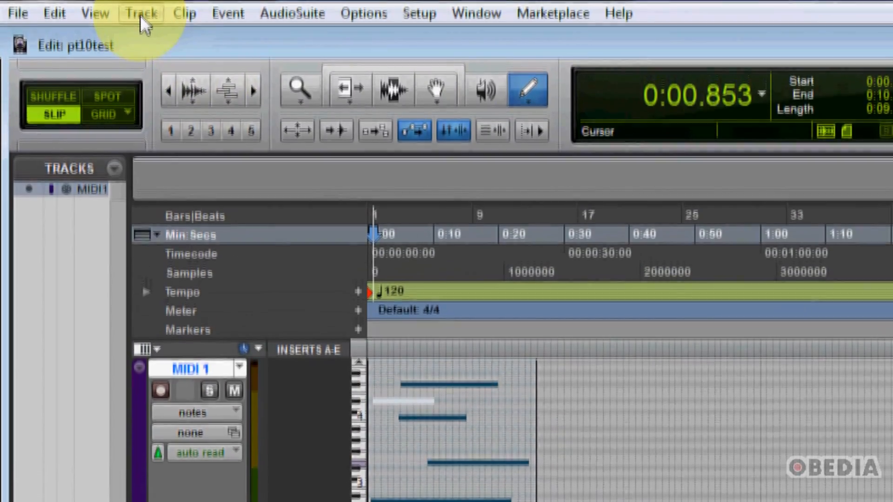
# - Create one new stereo Aux Input track in Samples
pyautogui.click(142, 2)
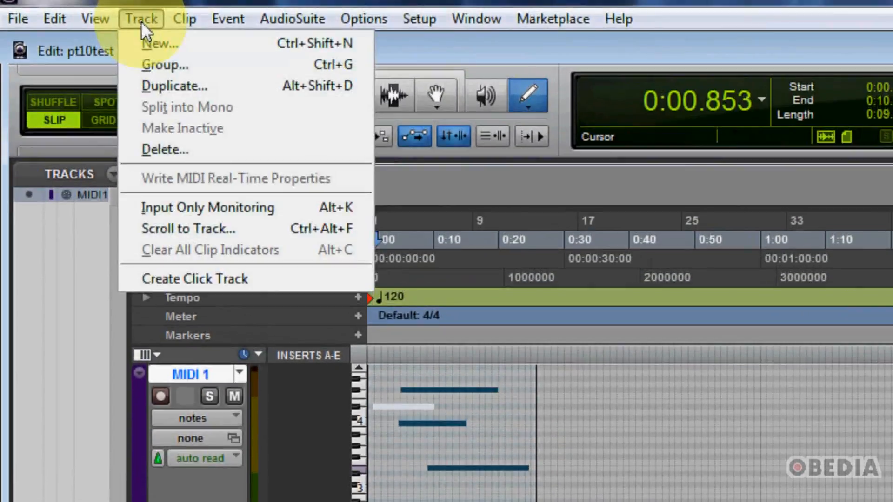
pyautogui.click(158, 49)
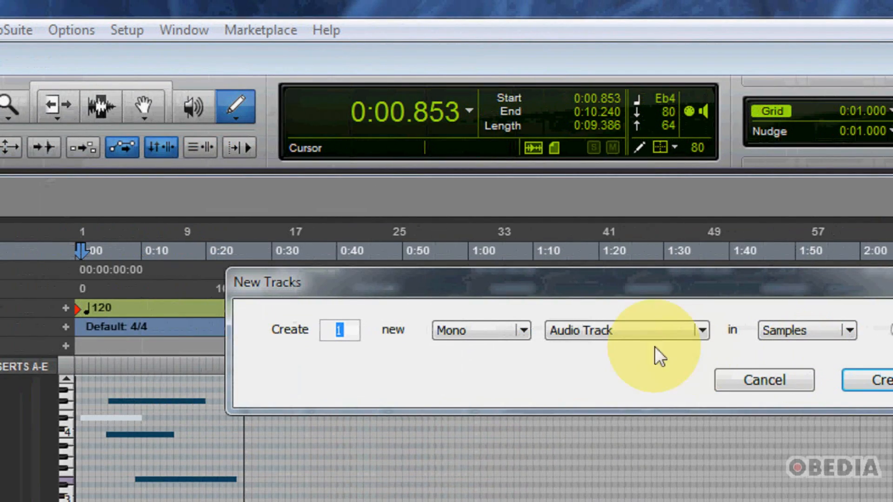
pyautogui.click(613, 334)
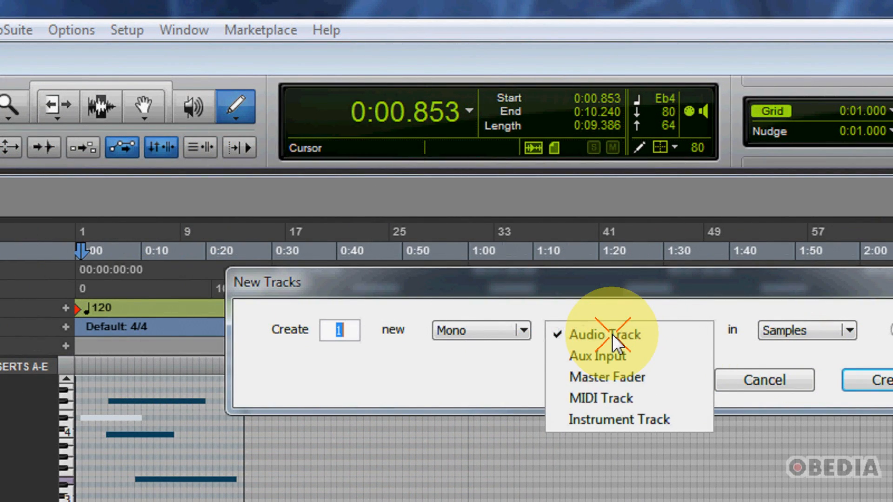
pyautogui.click(647, 358)
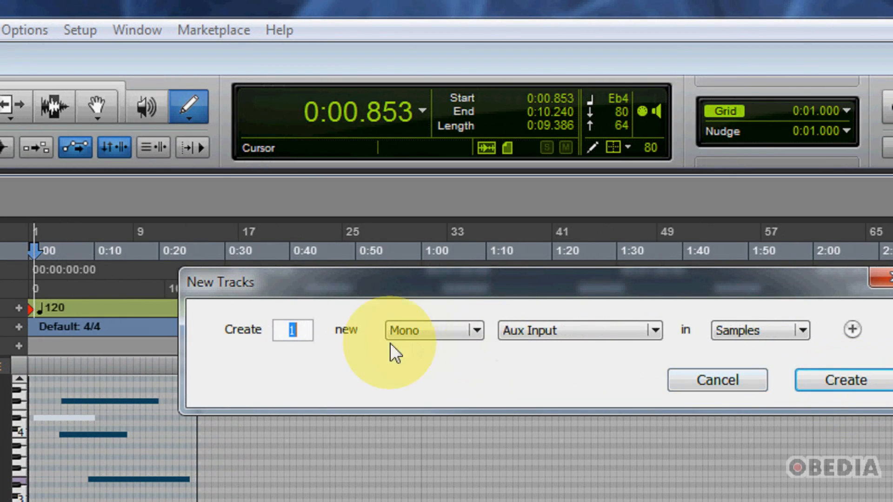
pyautogui.click(479, 334)
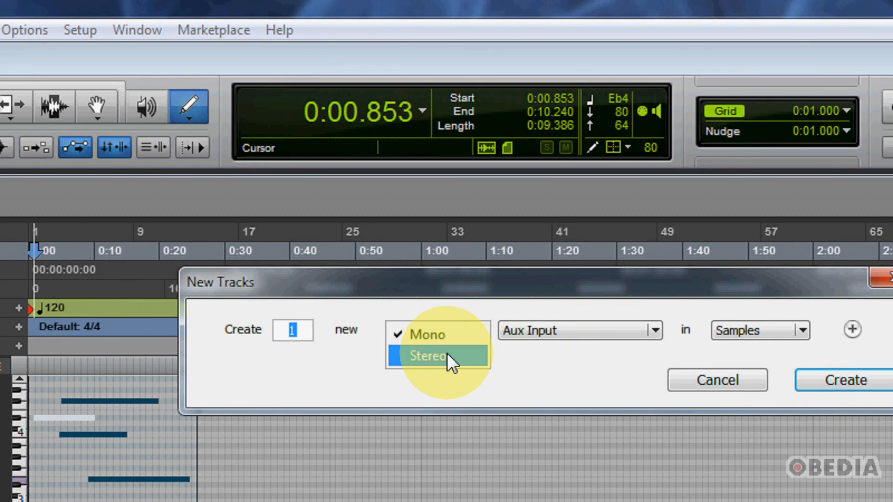
pyautogui.click(448, 353)
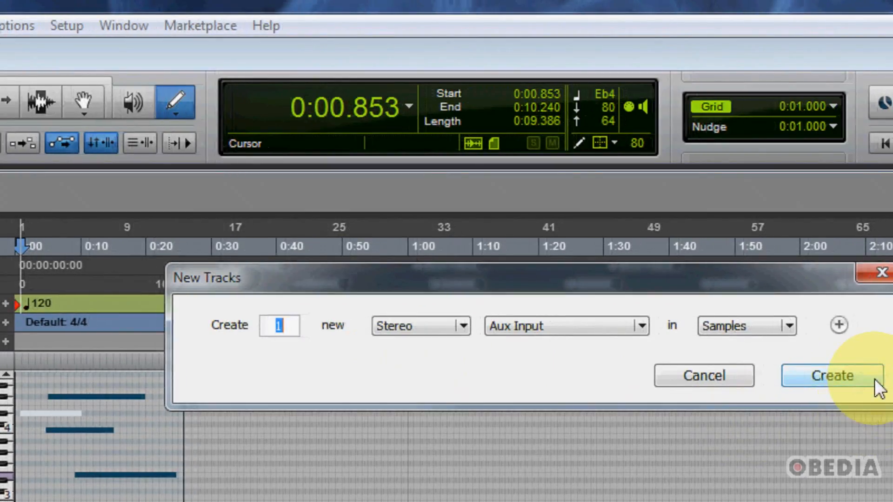
pyautogui.click(845, 380)
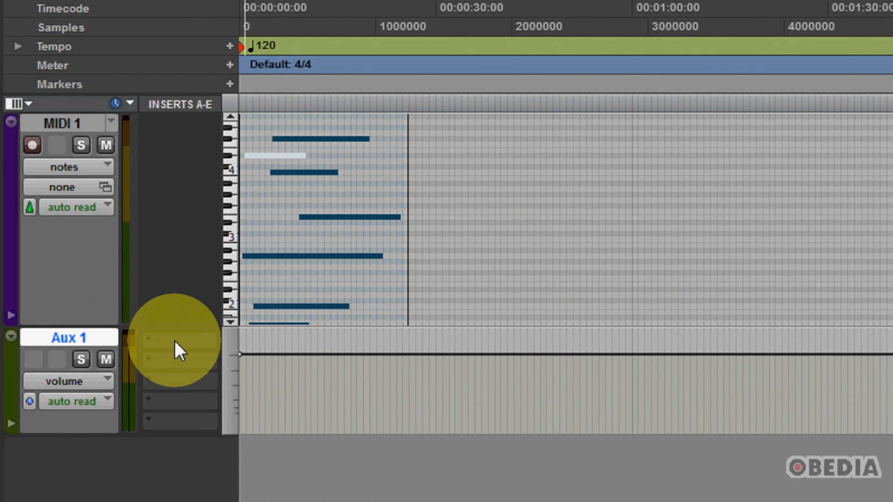
# - Insert the stereo FM8 instrument as a multichannel plug-in in the first insert slot of Aux 1 and close its window
pyautogui.click(175, 343)
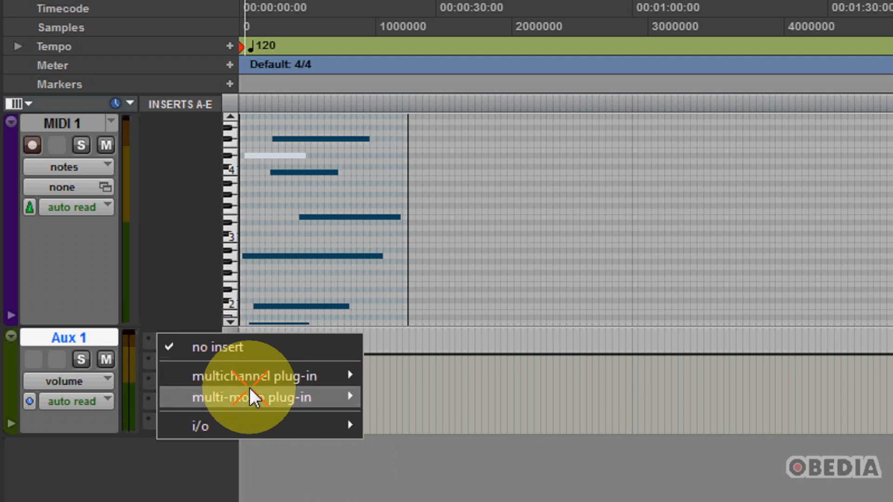
pyautogui.moveTo(265, 381)
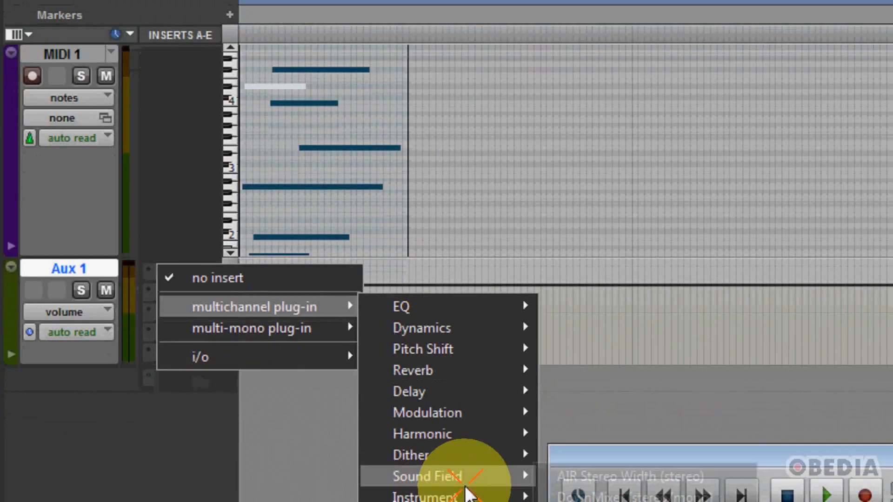
pyautogui.moveTo(467, 495)
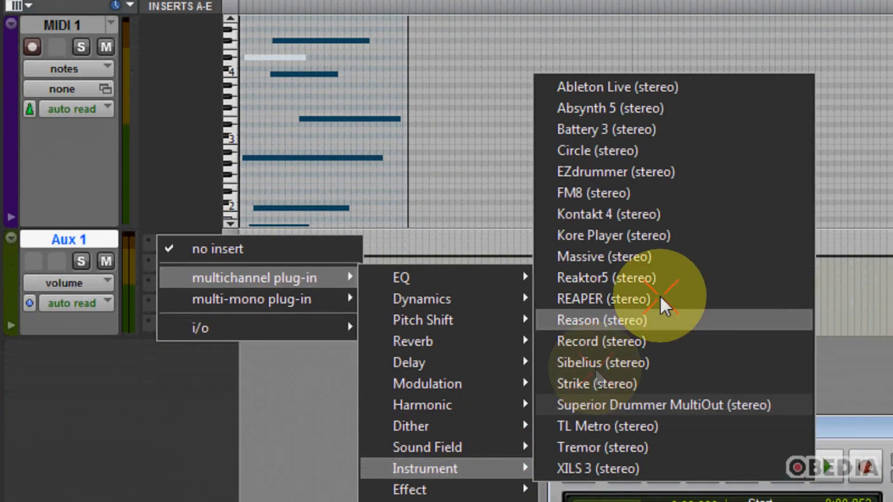
pyautogui.click(706, 195)
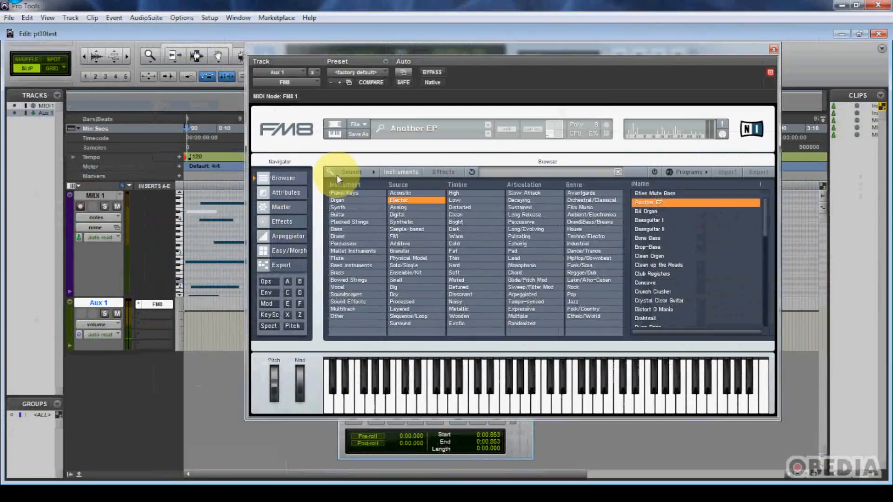
pyautogui.click(773, 49)
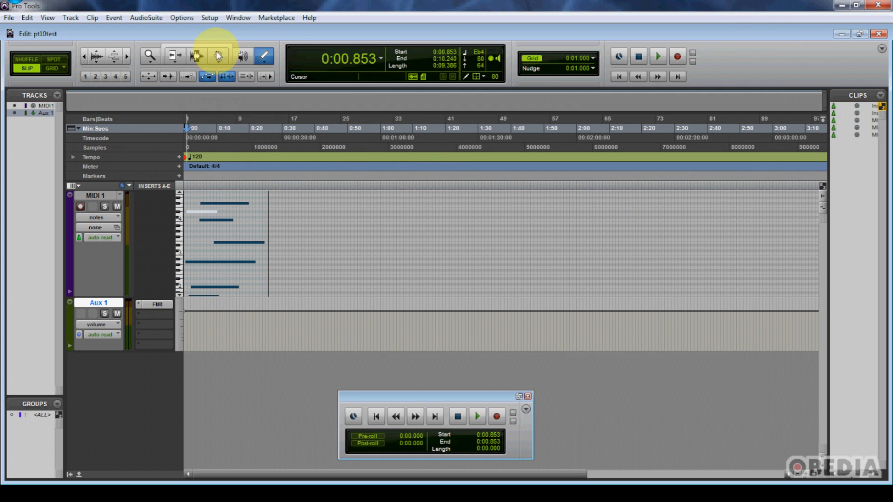
# - In an enlarged Mix window, route the MIDI 1 track's output to FM8 1 channel-1 and close the window
pyautogui.click(246, 19)
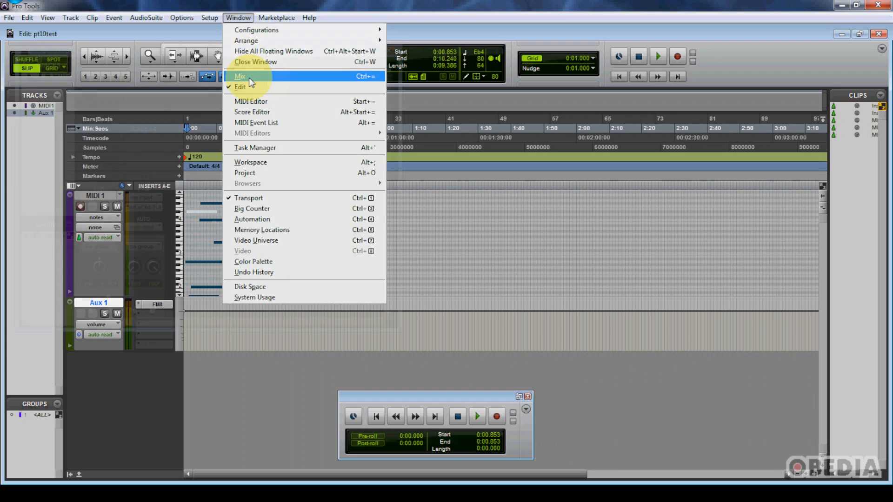
pyautogui.click(240, 77)
pyautogui.moveTo(396, 329); pyautogui.dragTo(606, 462)
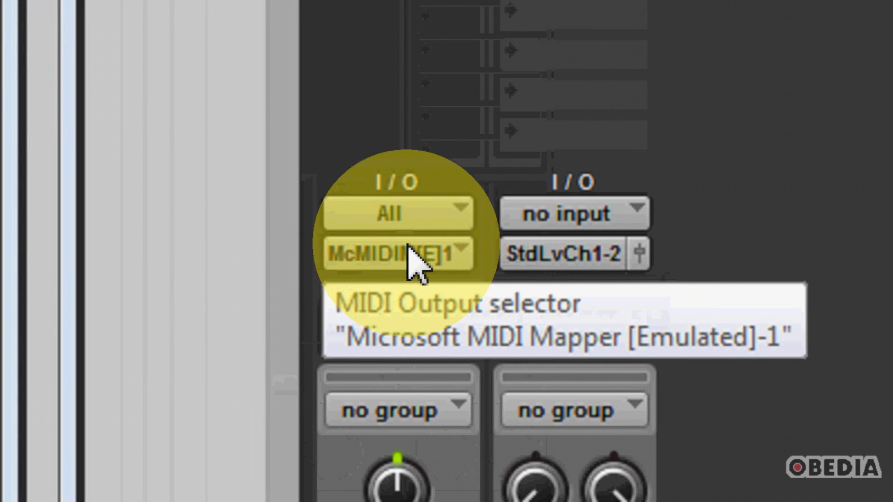
pyautogui.click(408, 247)
pyautogui.moveTo(439, 315)
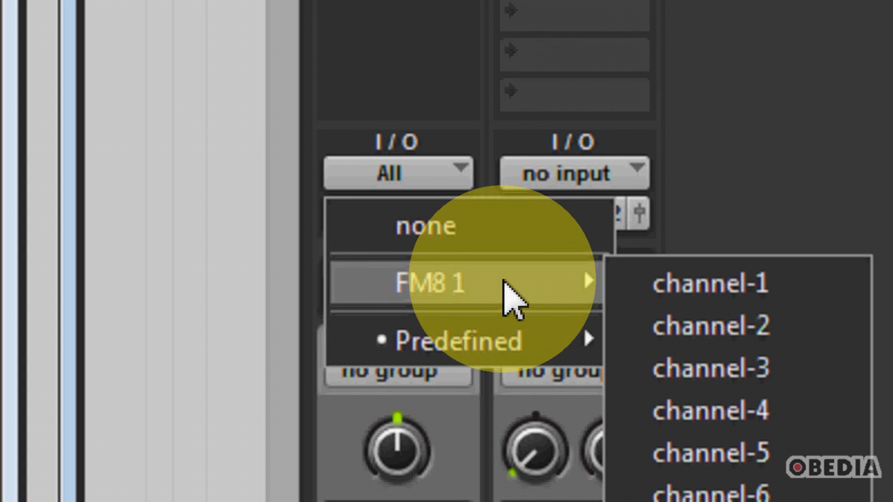
pyautogui.click(707, 283)
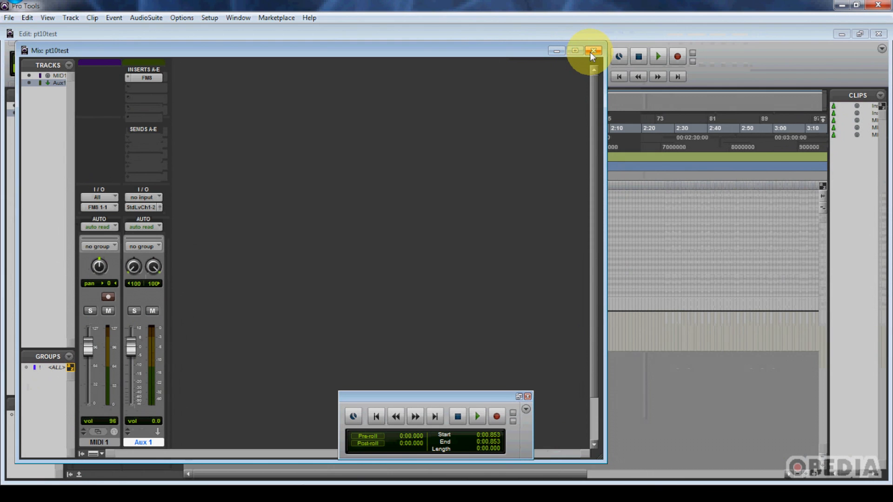
pyautogui.click(593, 50)
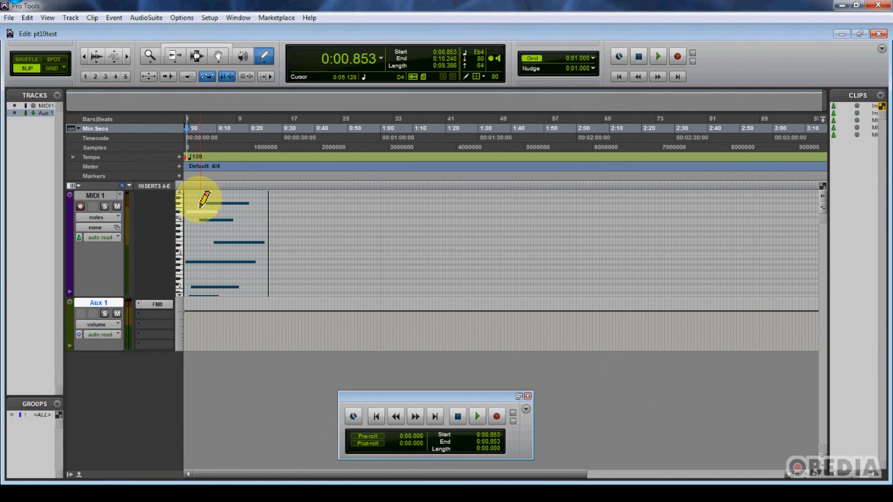
# - Play the MIDI 1 notes through FM8 from about 1 second on the timeline, stopping after a few seconds
pyautogui.click(191, 169)
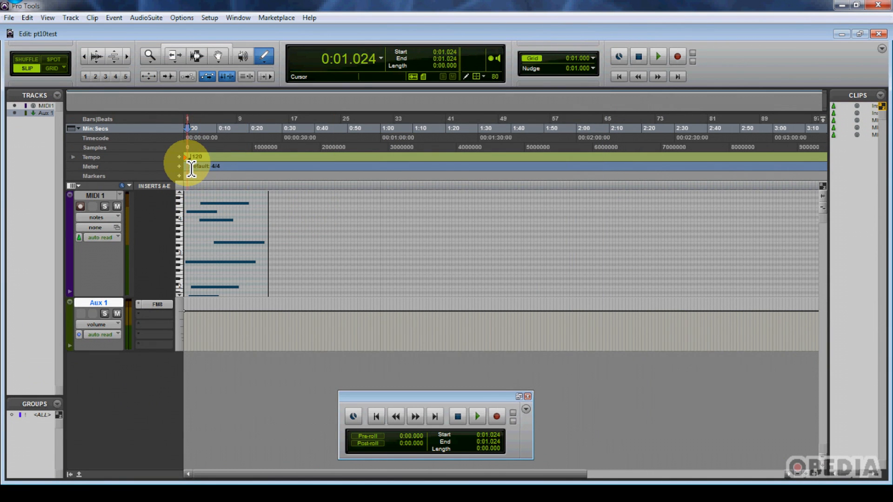
pyautogui.press('space')
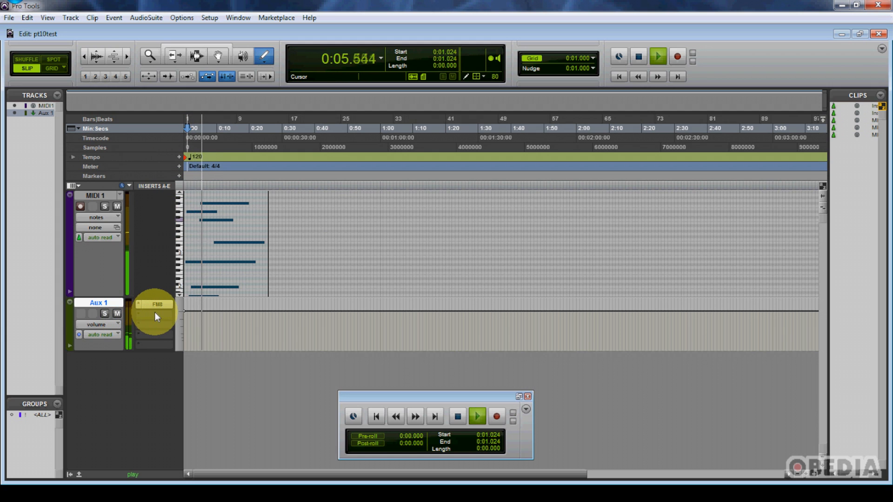
pyautogui.press('space')
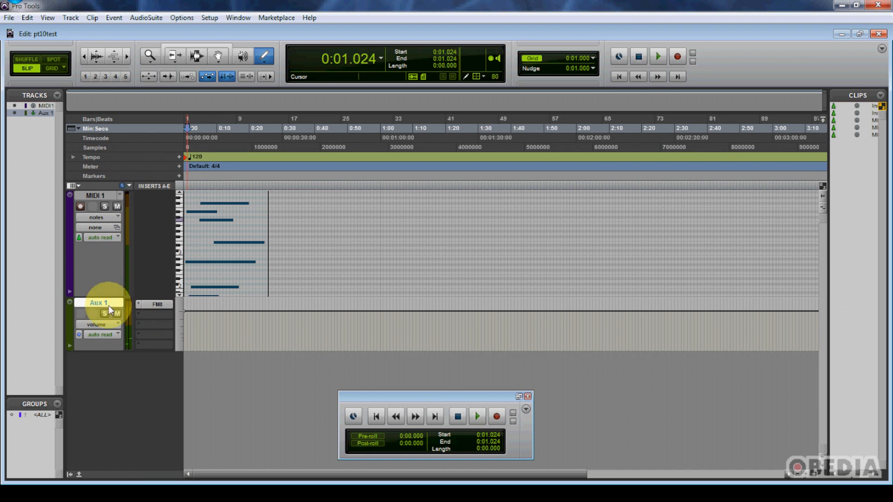
# - Show the FM8 plug-in window from Aux 1's insert and position it clear of the drawn MIDI notes
pyautogui.click(158, 304)
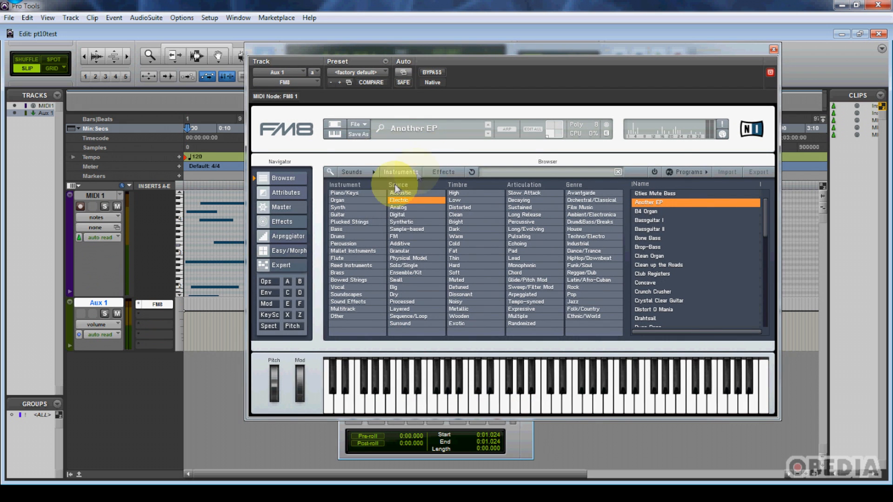
pyautogui.moveTo(357, 52); pyautogui.dragTo(314, 45)
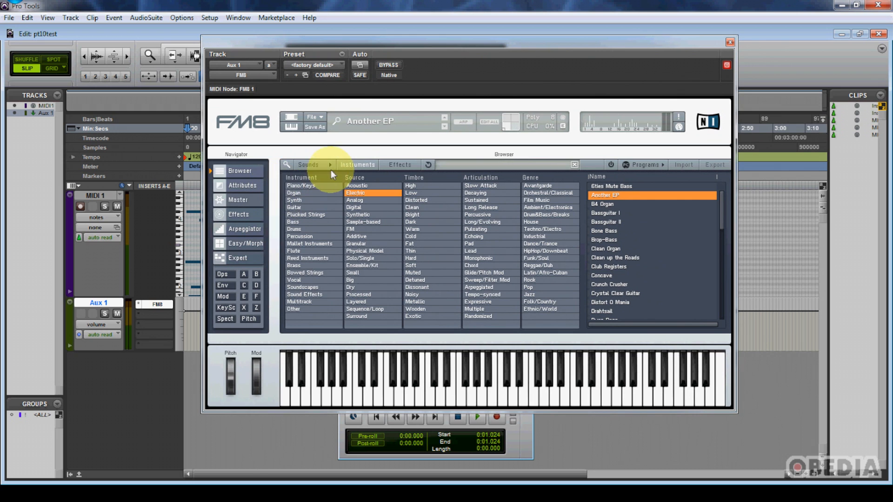
pyautogui.click(730, 43)
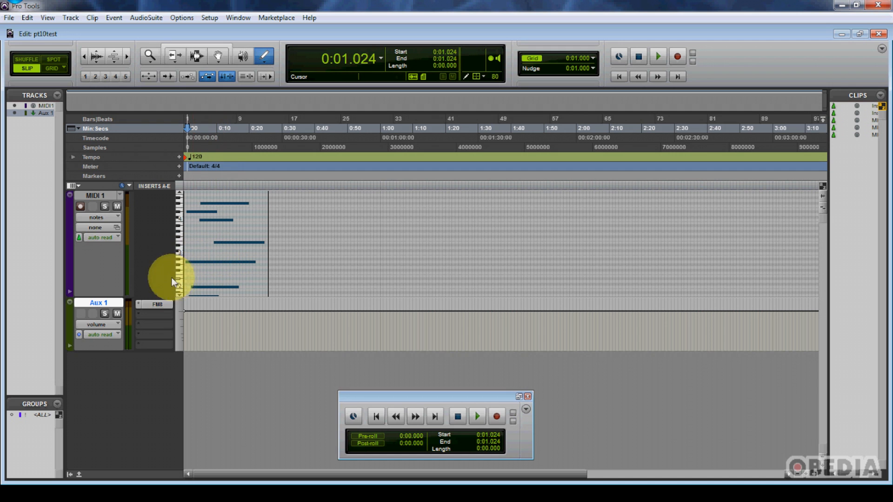
pyautogui.click(160, 304)
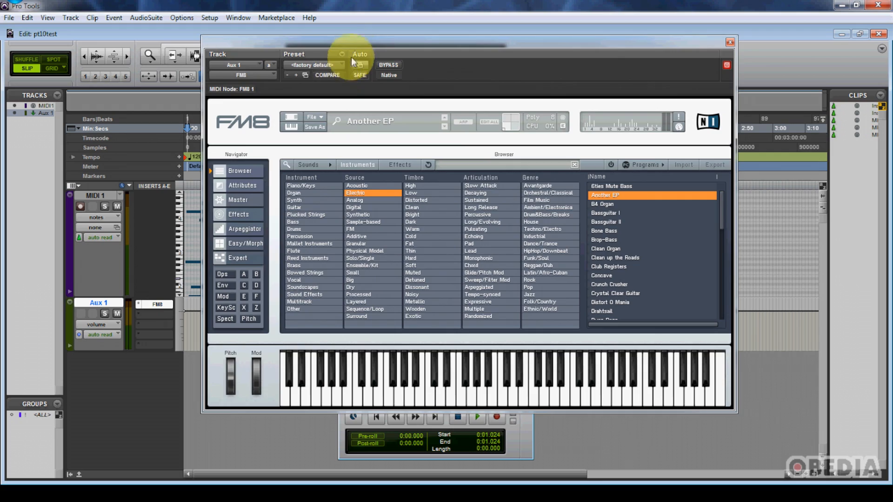
pyautogui.moveTo(357, 48); pyautogui.dragTo(422, 86)
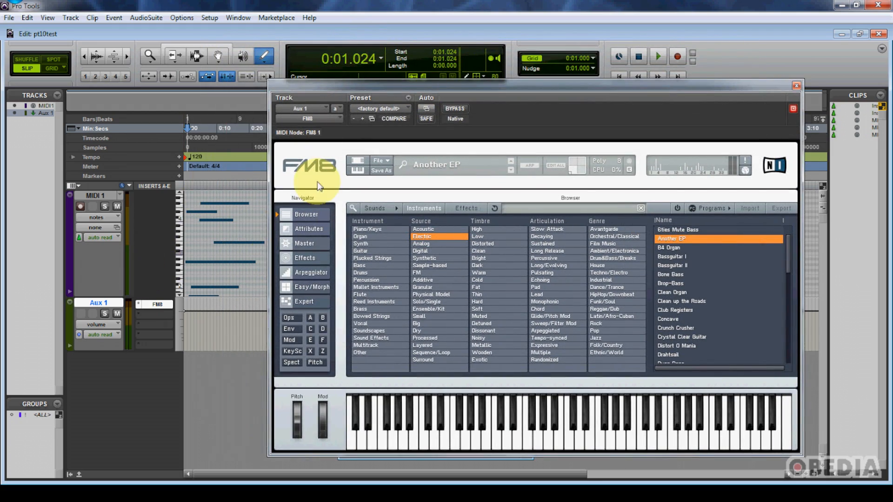